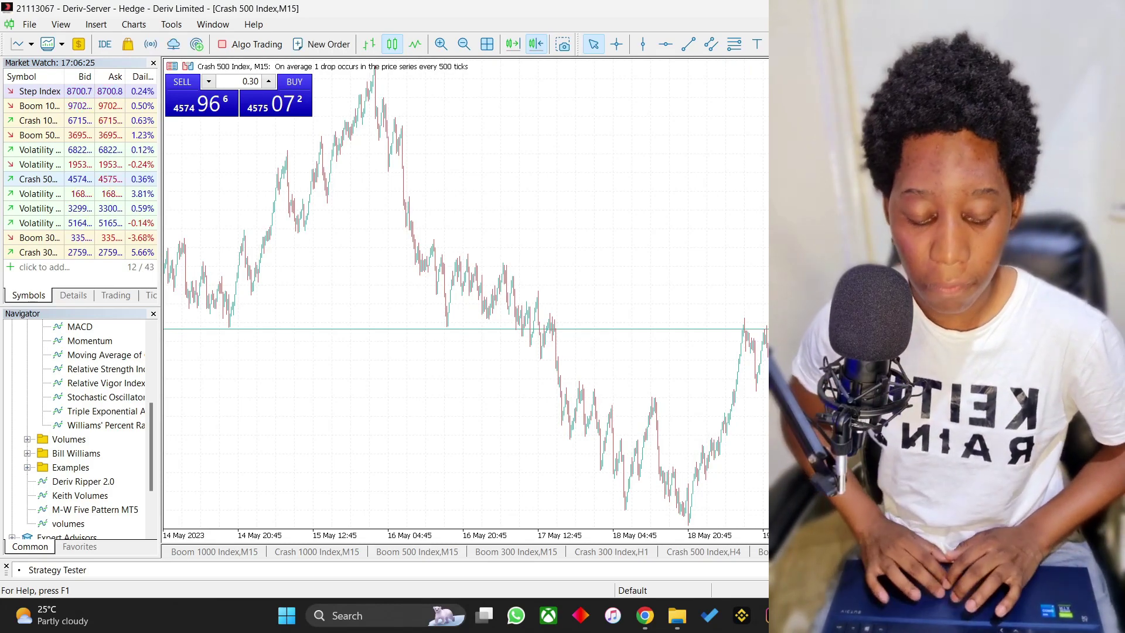
# Bring MetaTrader 5 back to the front with the Crash 500 Index M15 chart
pyautogui.press('super+Tab')
pyautogui.click(430, 160)
pyautogui.scroll(-10, 430, 162)
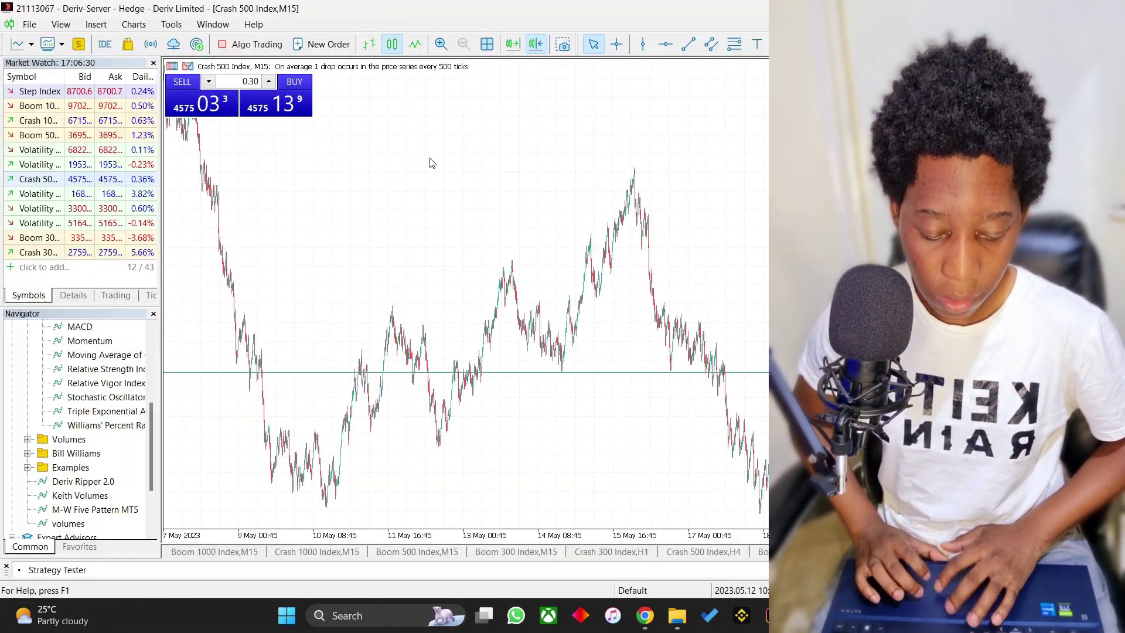
pyautogui.scroll(5, 430, 162)
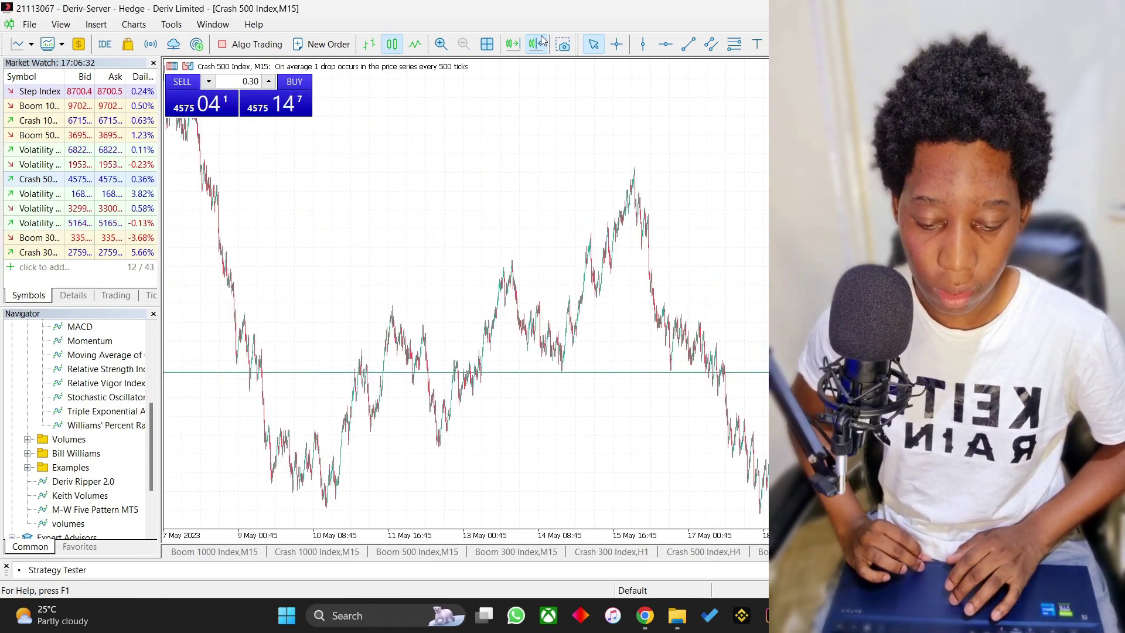
# Turn on auto-scroll so the M15 chart jumps to the newest bars, then select Keith Volumes in the Navigator
pyautogui.click(538, 45)
pyautogui.click(538, 45)
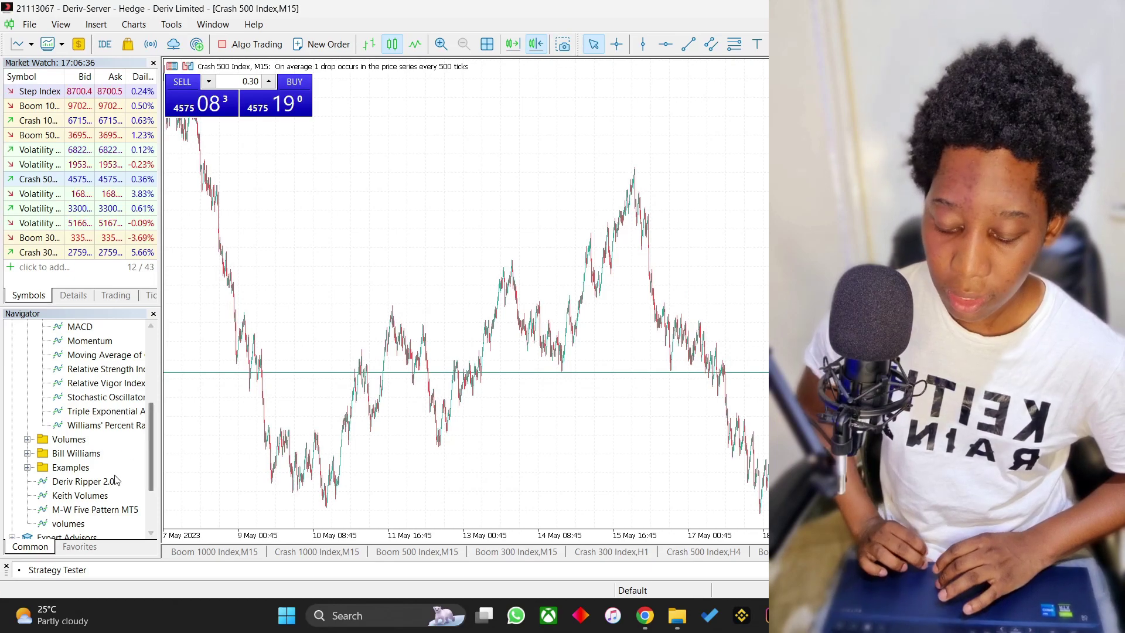
pyautogui.click(108, 498)
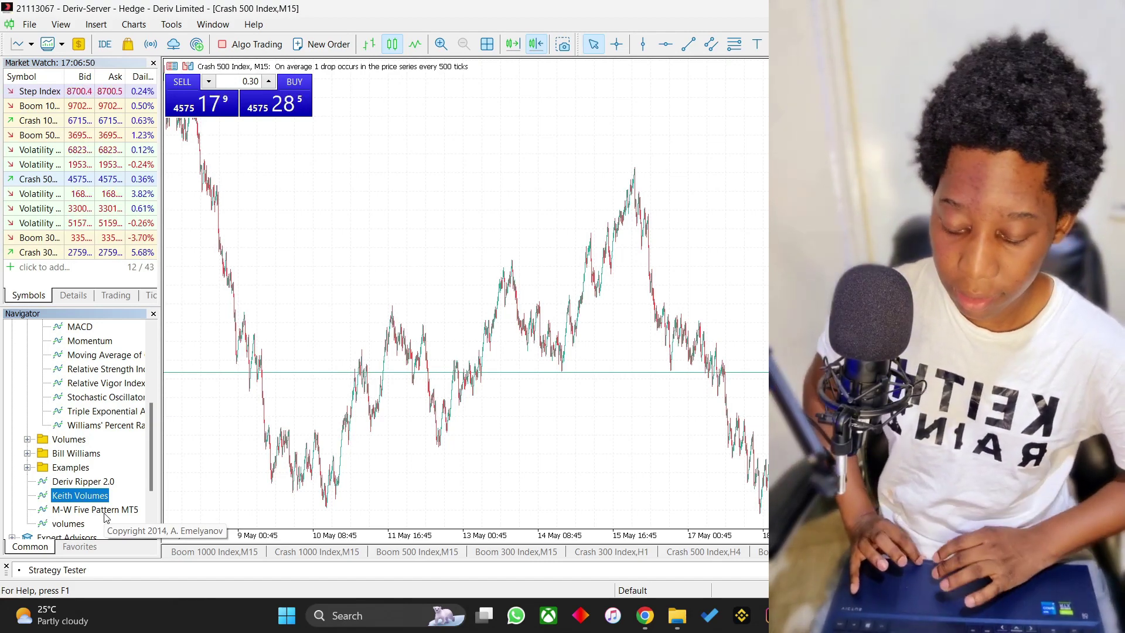
# Attach the M-W Five Pattern MT5 indicator to the Crash 500 Index chart with its default settings
pyautogui.click(105, 514)
pyautogui.moveTo(105, 517); pyautogui.dragTo(377, 276)
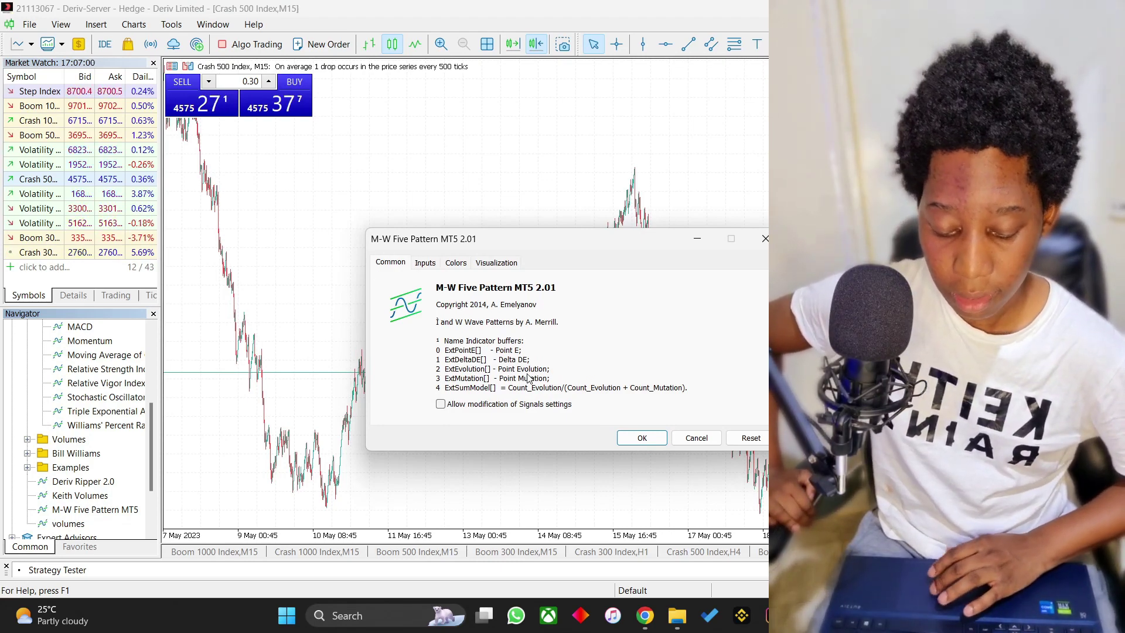
pyautogui.click(642, 439)
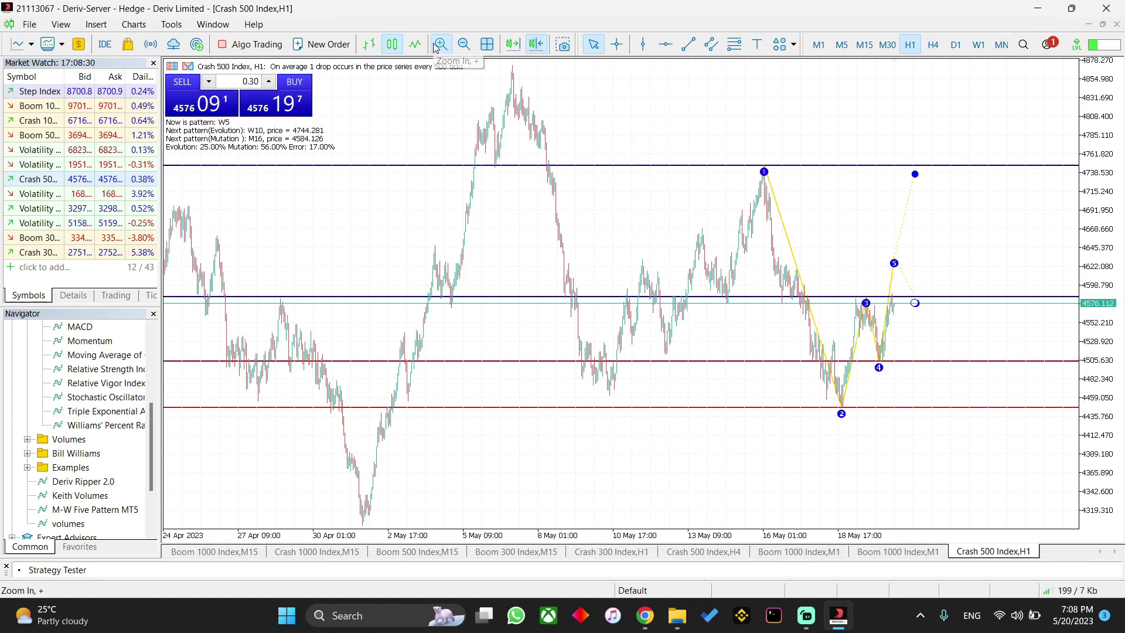
# Zoom in four steps on the latest wave points, then zoom back out two steps
pyautogui.click(436, 47)
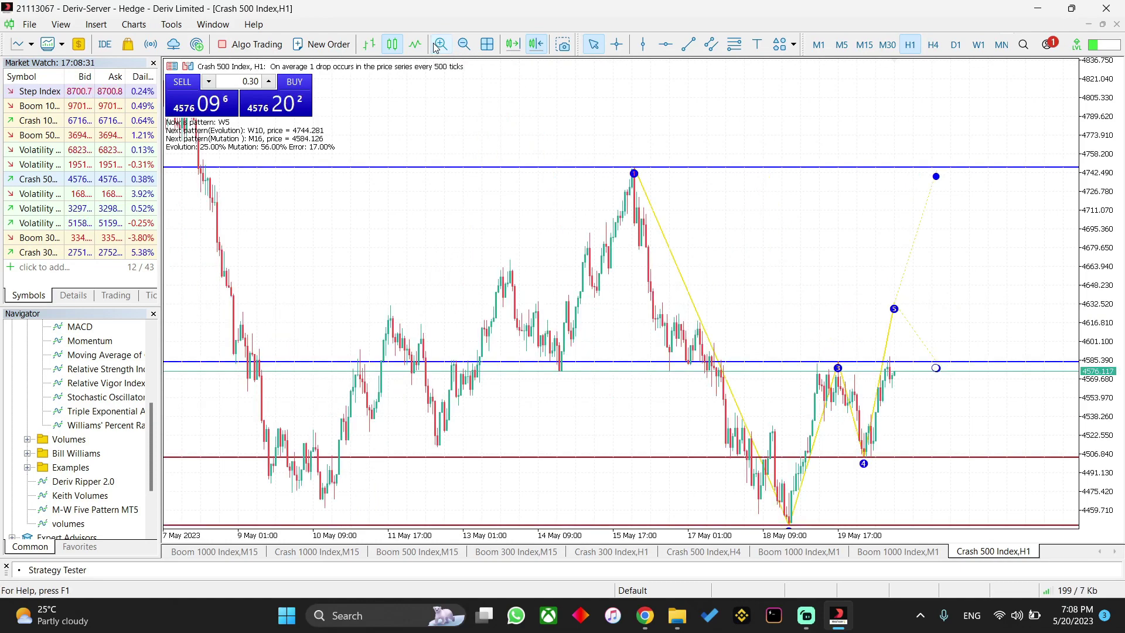
pyautogui.click(436, 48)
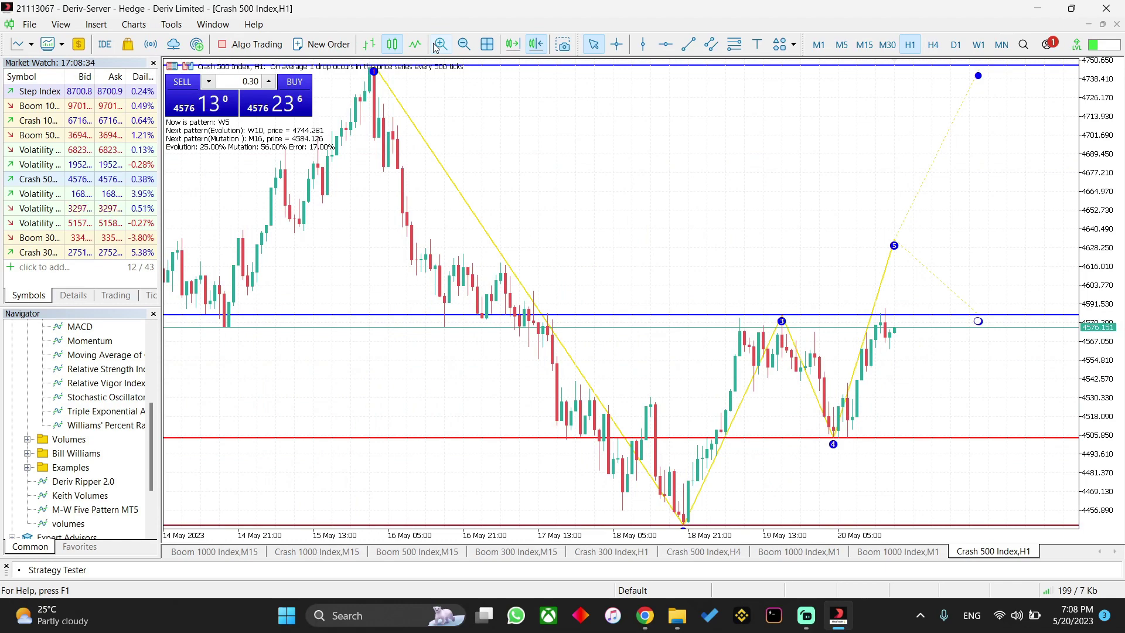
pyautogui.click(440, 45)
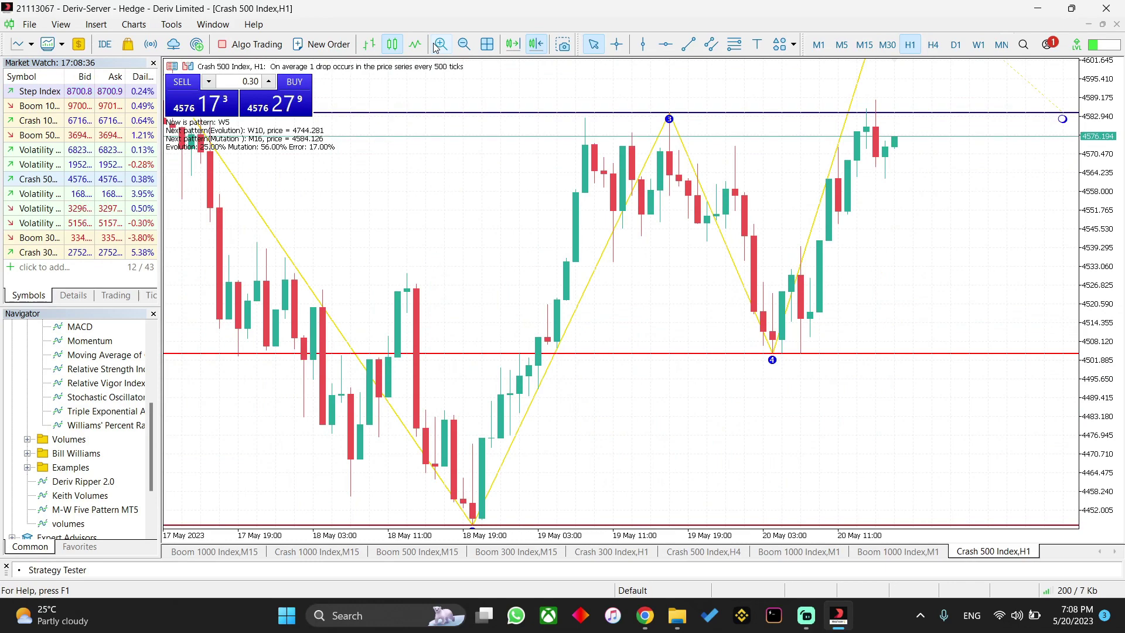
pyautogui.click(440, 45)
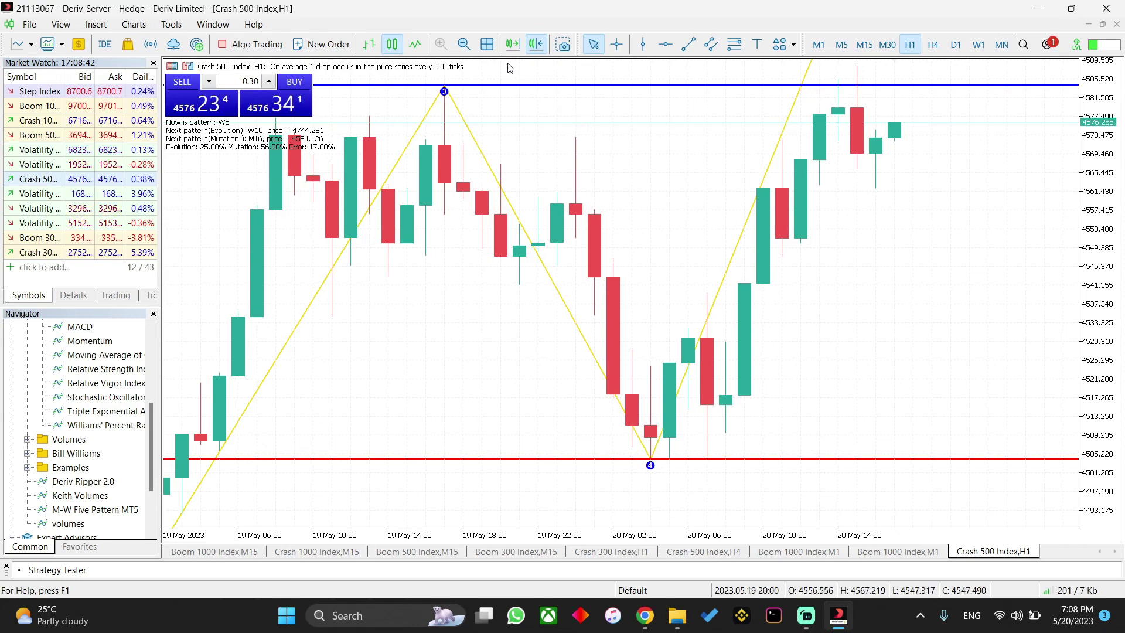
pyautogui.click(462, 47)
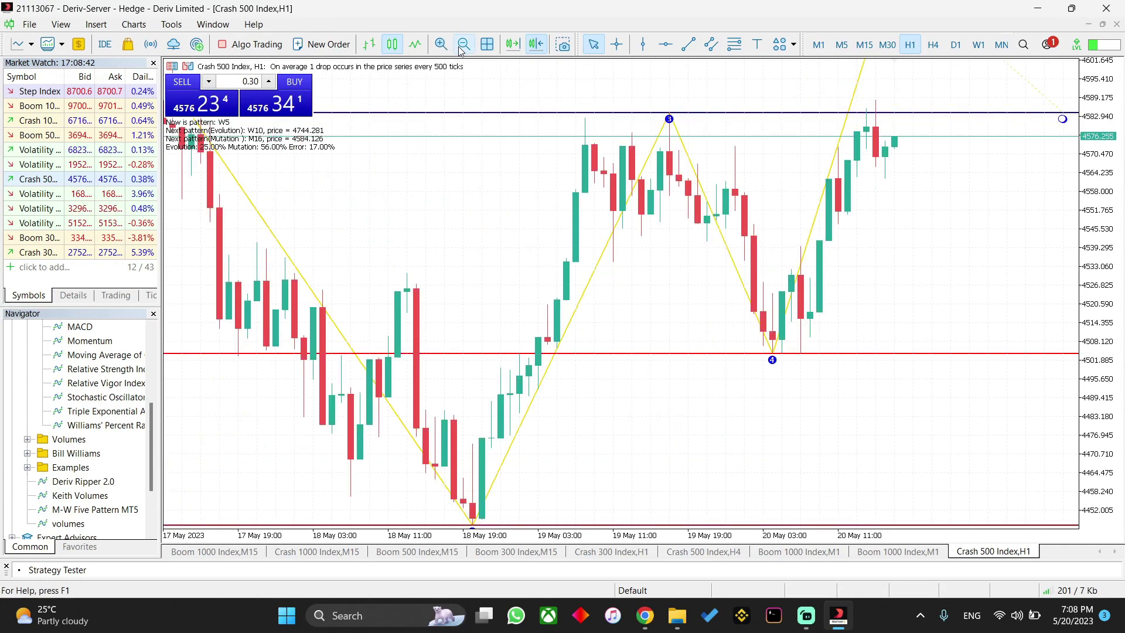
pyautogui.click(463, 44)
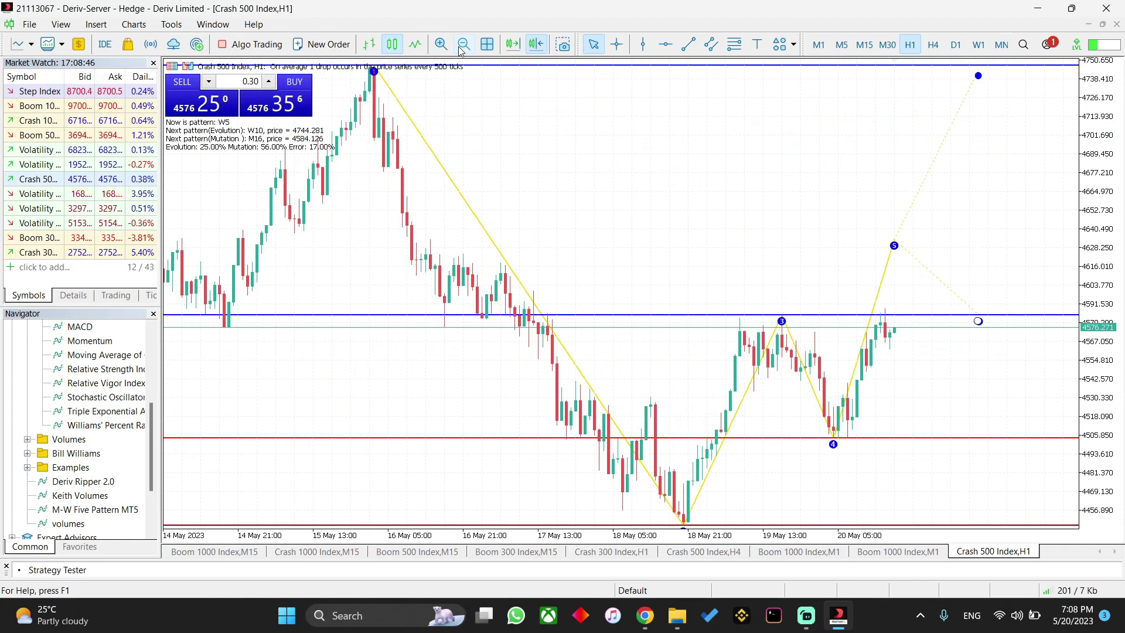
# Zoom out one more step on the Crash 500 Index H1 chart to widen the date range
pyautogui.click(463, 44)
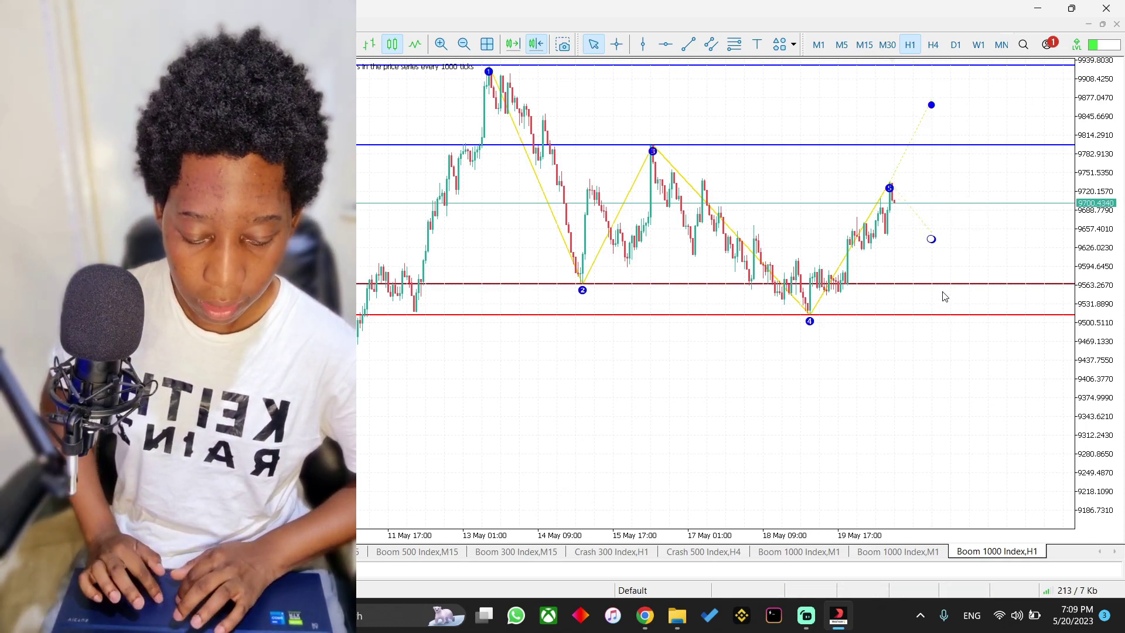
# Zoom out, zoom in three steps and then to the largest candles, then back out three steps to show all five wave points
pyautogui.press('-')
pyautogui.press('-')
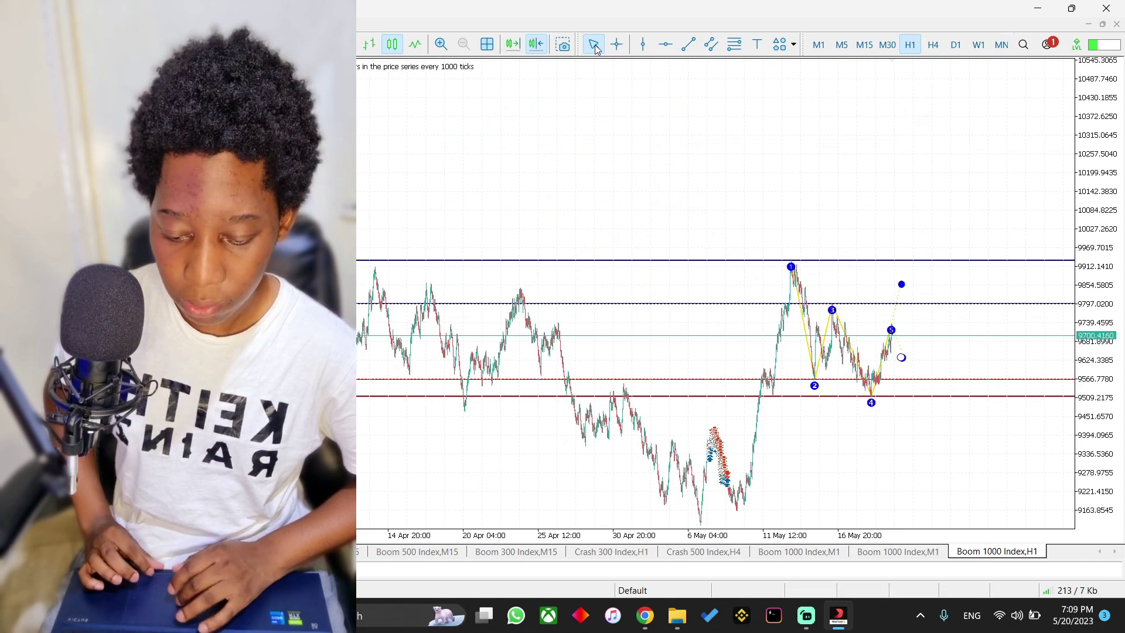
pyautogui.click(441, 44)
pyautogui.click(440, 44)
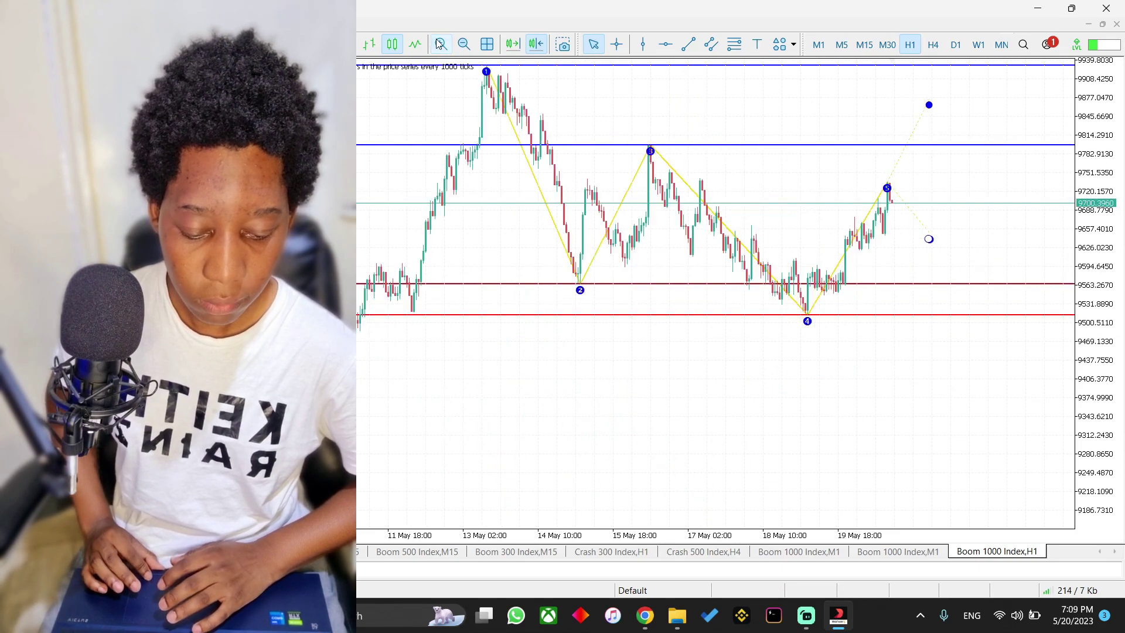
pyautogui.click(440, 44)
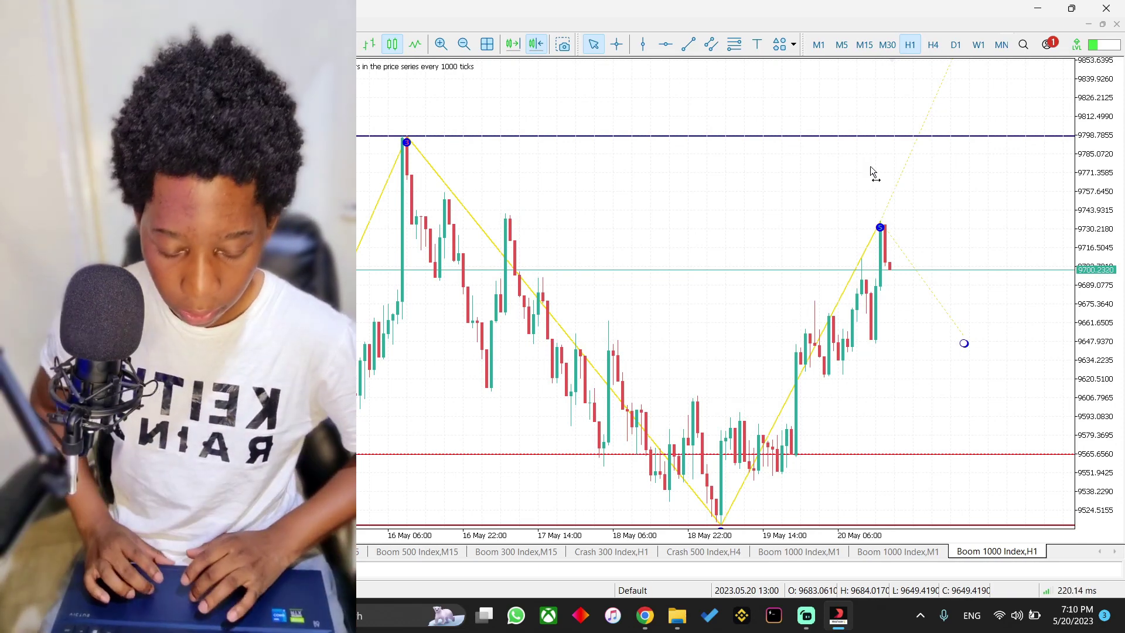
pyautogui.press('+')
pyautogui.press('+')
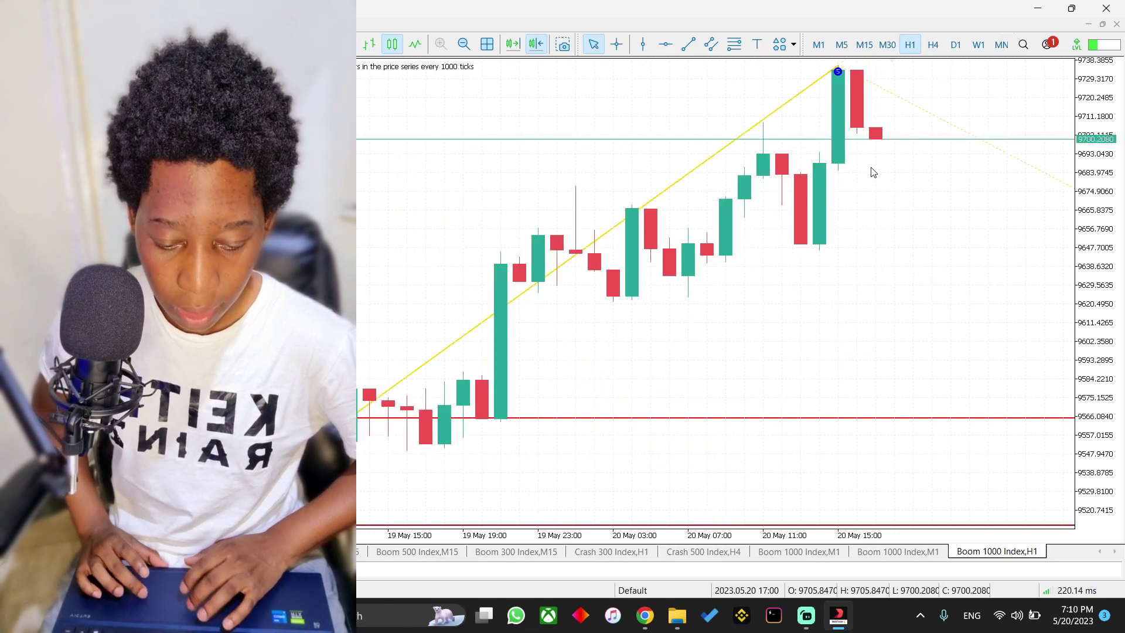
pyautogui.click(462, 47)
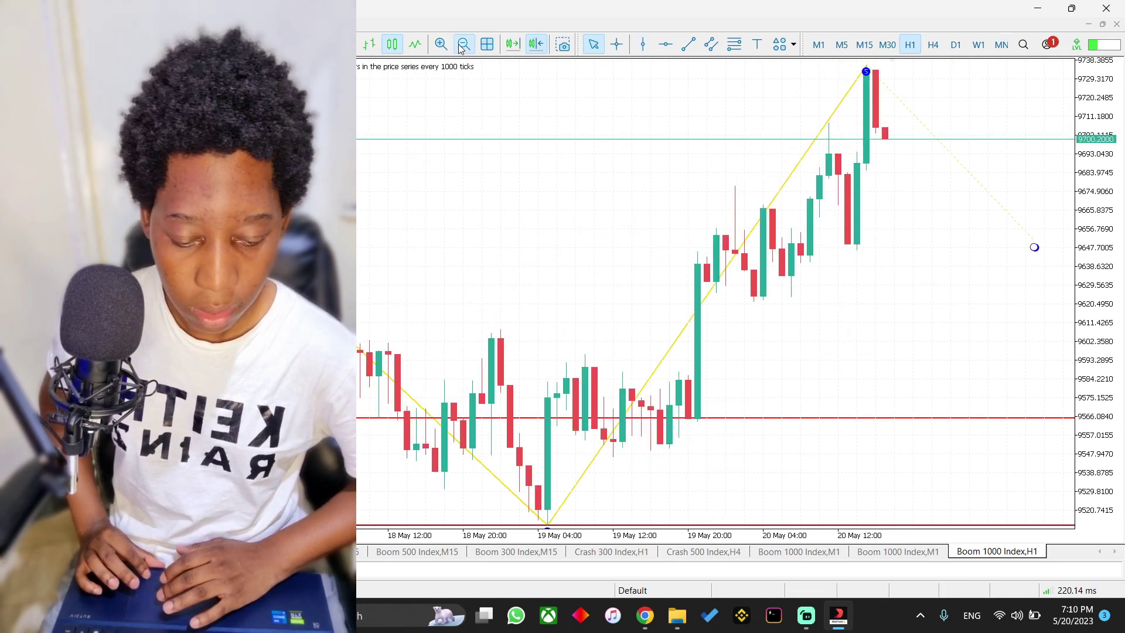
pyautogui.click(462, 47)
pyautogui.click(462, 47)
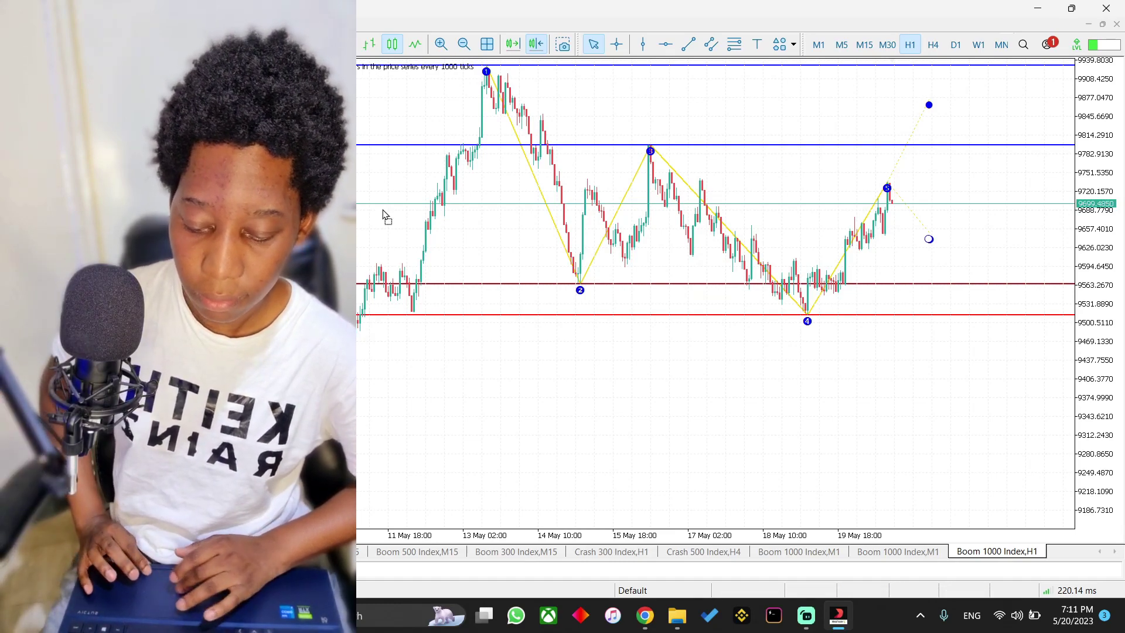
# Switch the chart symbol to Crash 1000 Index, then to Boom 500 Index
pyautogui.press('Return')
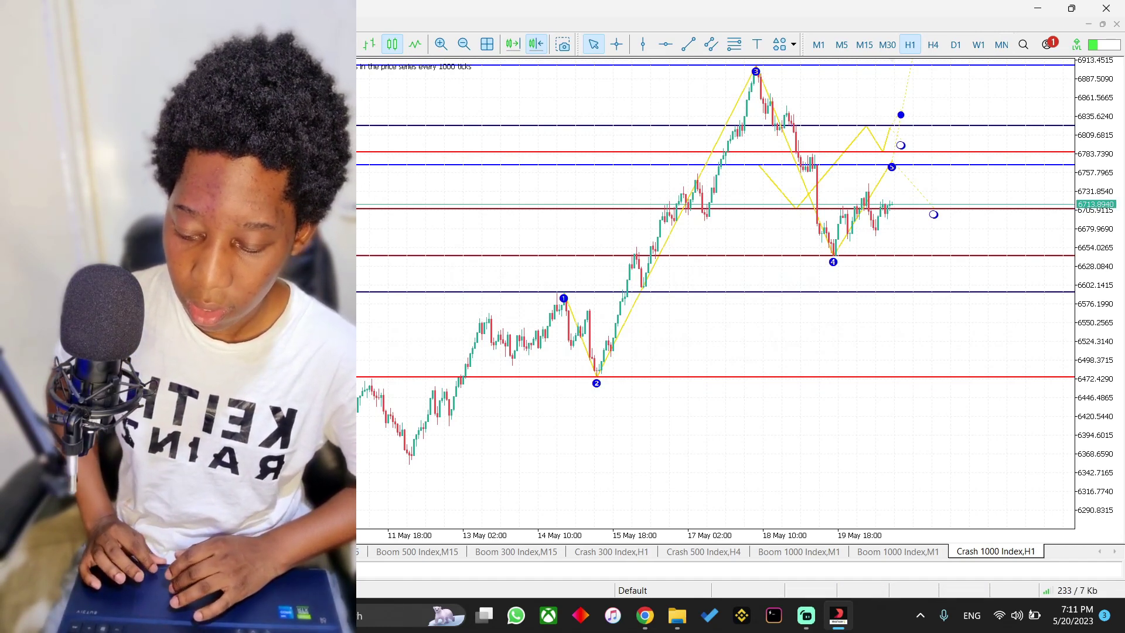
pyautogui.press('Return')
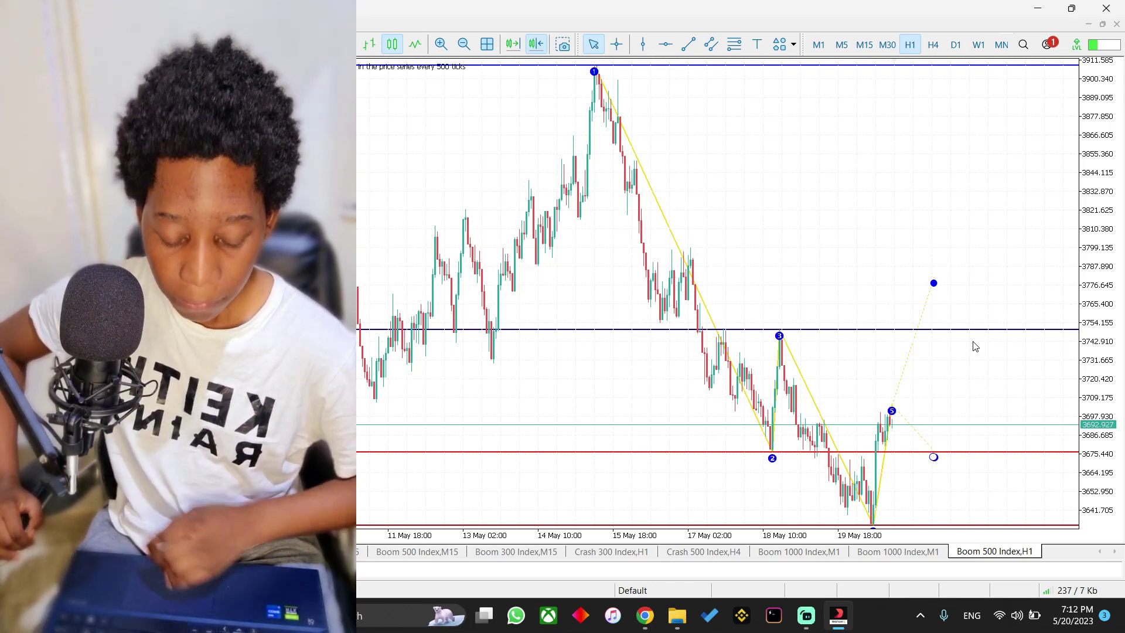
# Zoom fully in, out four steps to see the whole pattern, then in three steps onto 16–20 May near point 5
pyautogui.press('+')
pyautogui.press('+')
pyautogui.press('+')
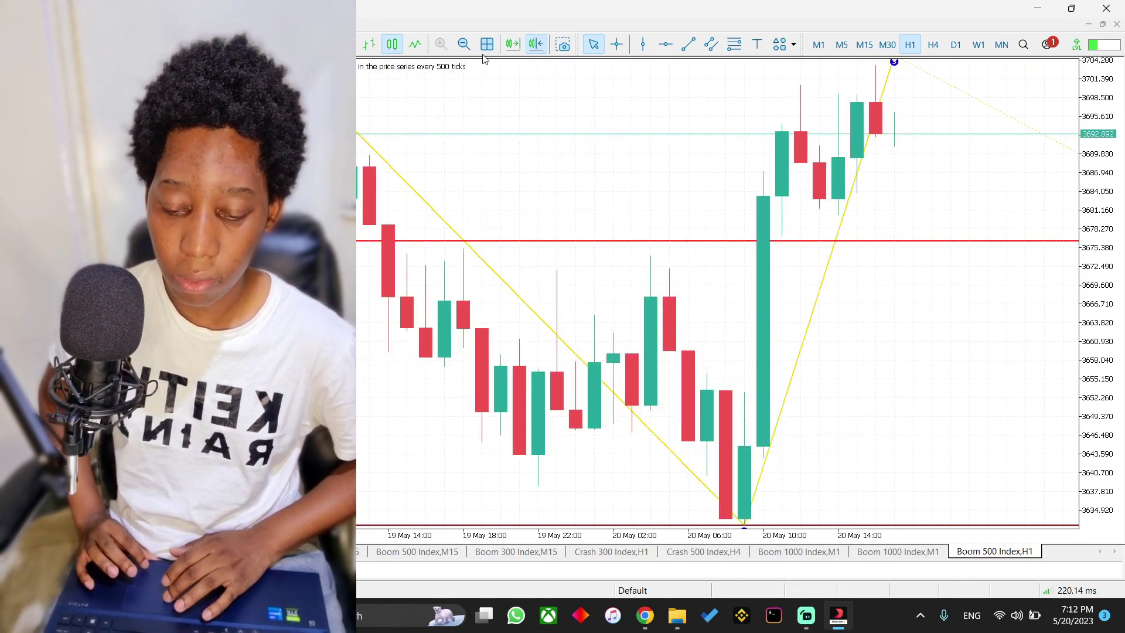
pyautogui.click(463, 45)
pyautogui.click(463, 45)
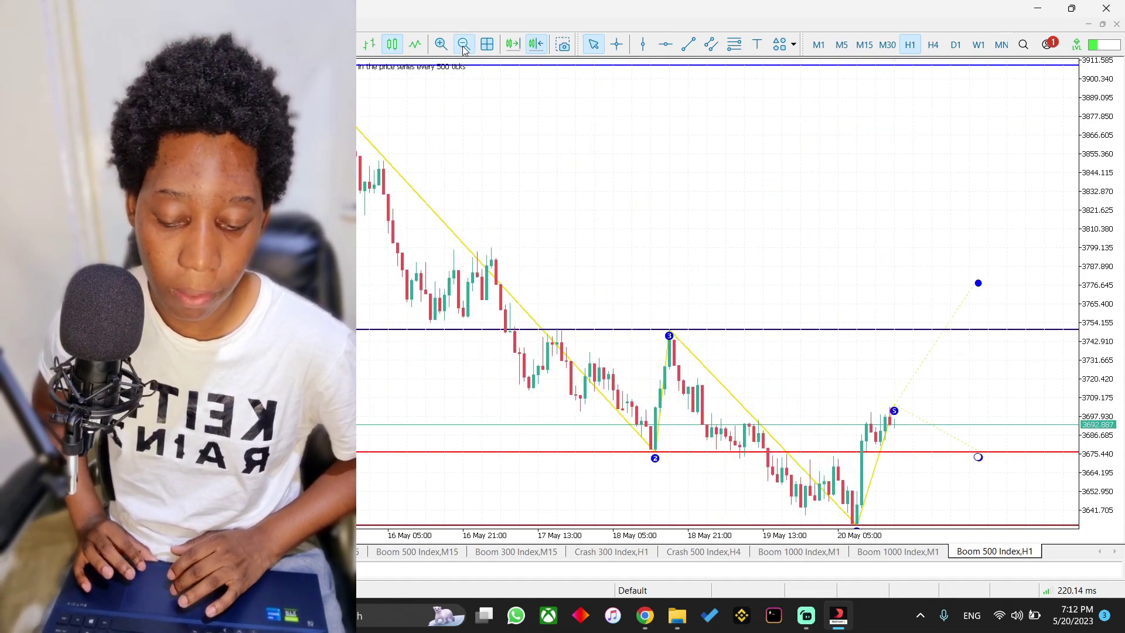
pyautogui.click(463, 46)
pyautogui.click(463, 45)
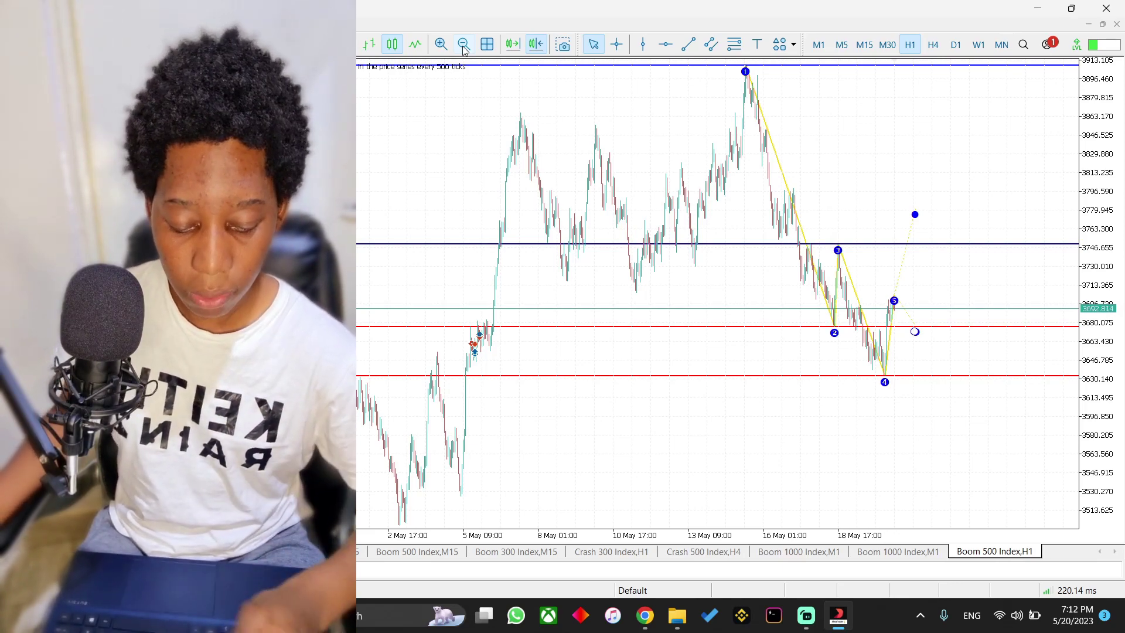
pyautogui.click(440, 44)
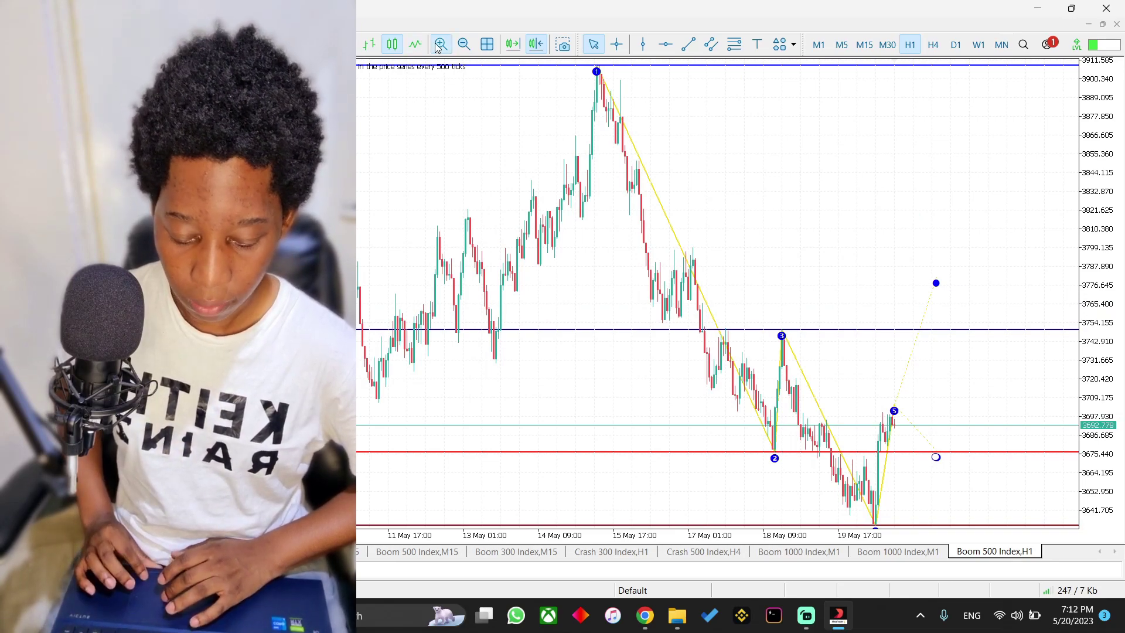
pyautogui.click(439, 46)
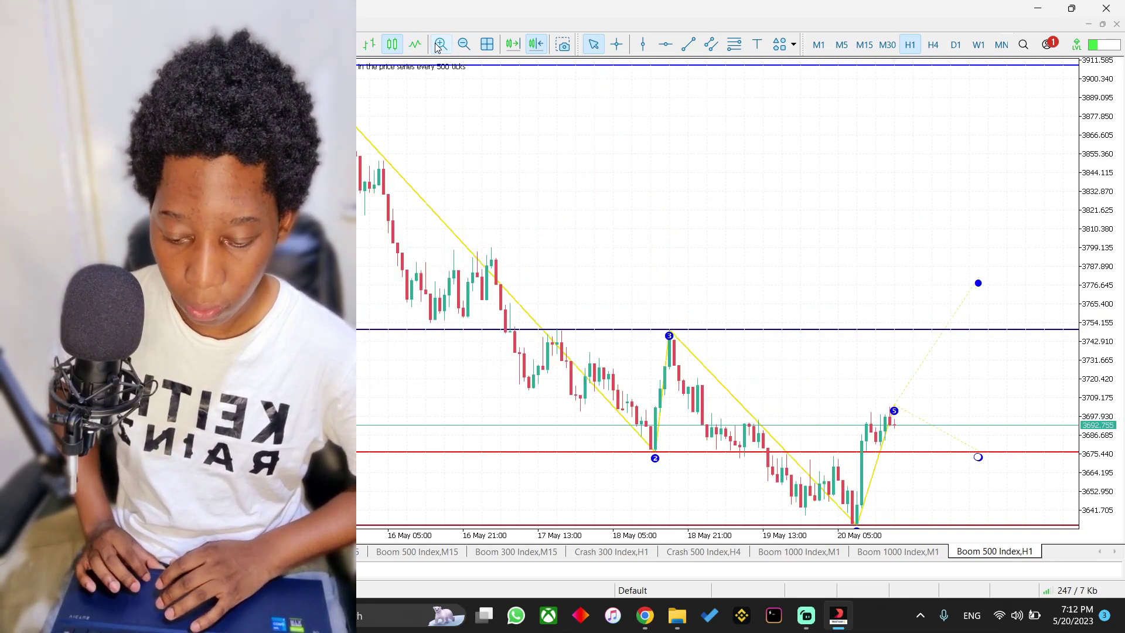
pyautogui.click(438, 46)
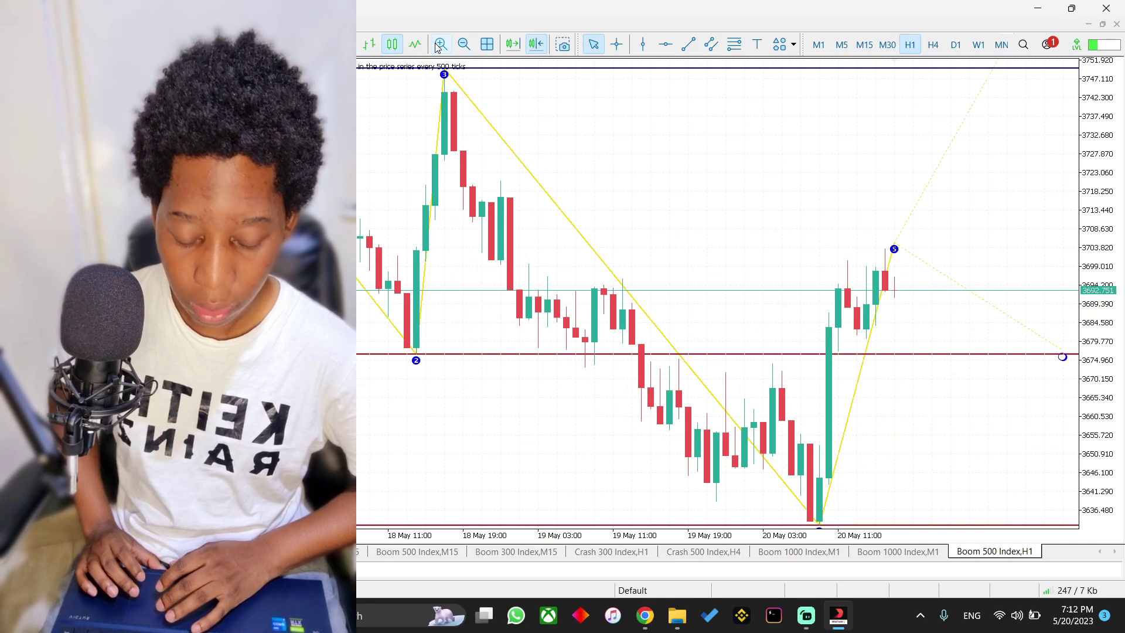